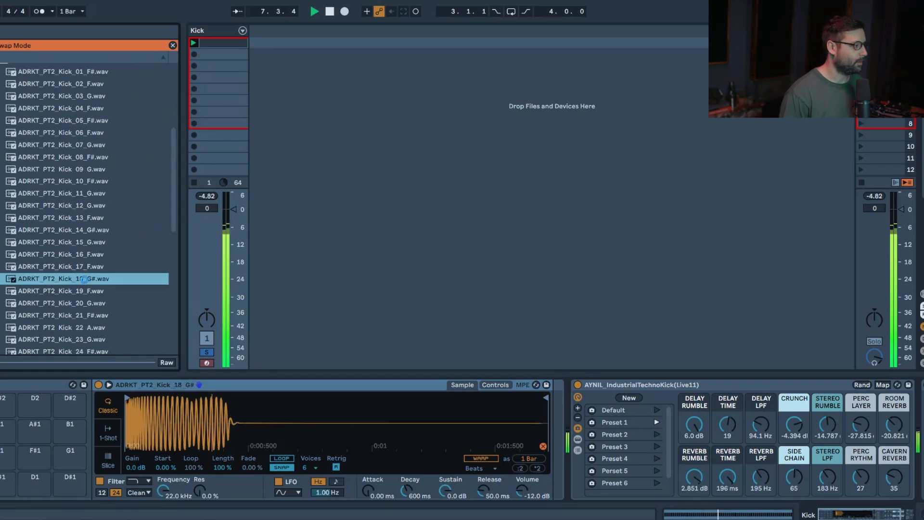
# Audition ADRKT_PT2_Kick_20_G.wav and ADRKT_PT2_Kick_22_A.wav as the kick sample by hot-swapping them during playback.
pyautogui.click(89, 304)
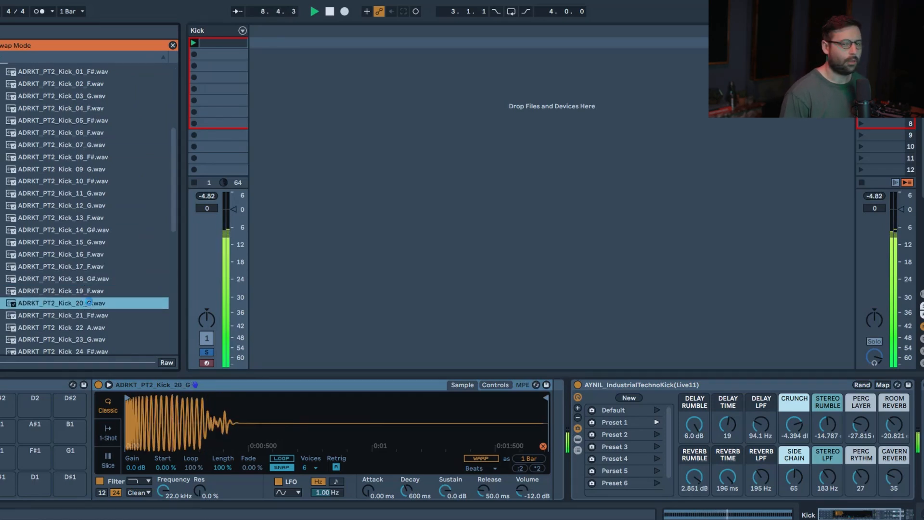
pyautogui.click(86, 328)
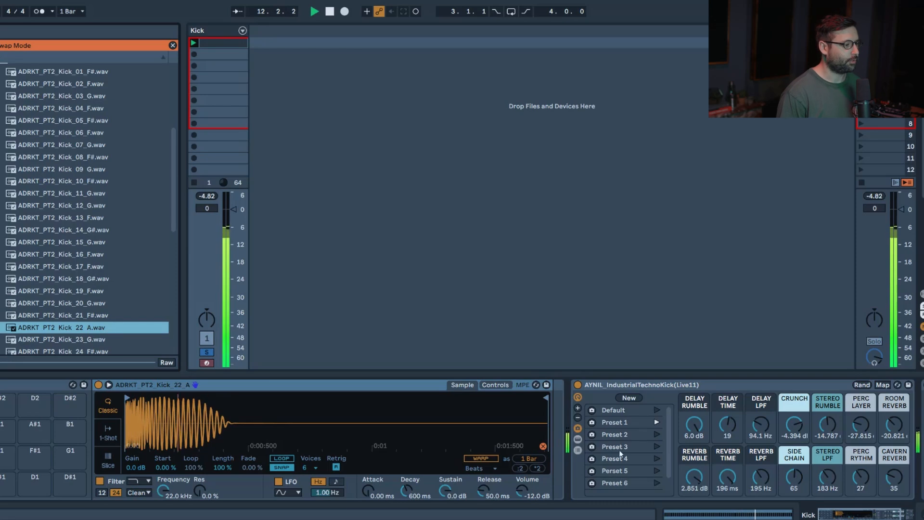
# Audition the AYNIL_IndustrialTechnoKick rack's presets in descending order, from Preset 6 to Preset 1.
pyautogui.click(655, 483)
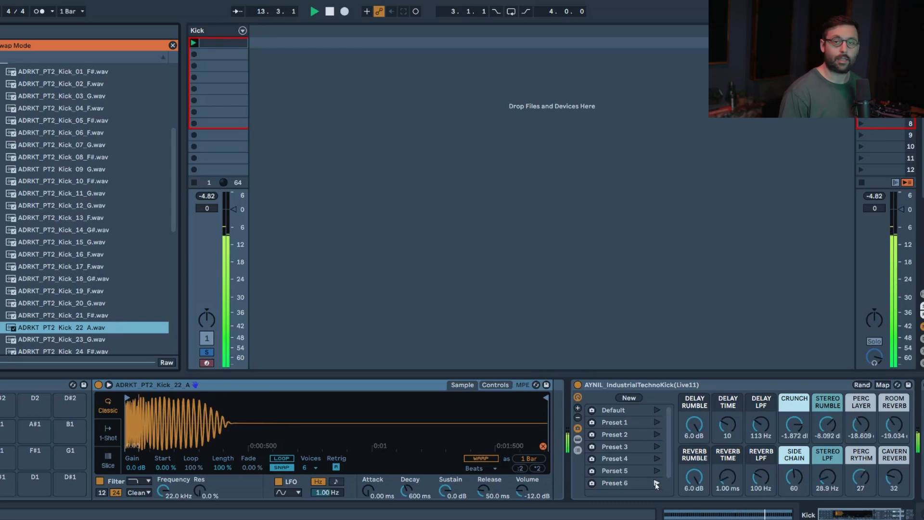
pyautogui.click(657, 472)
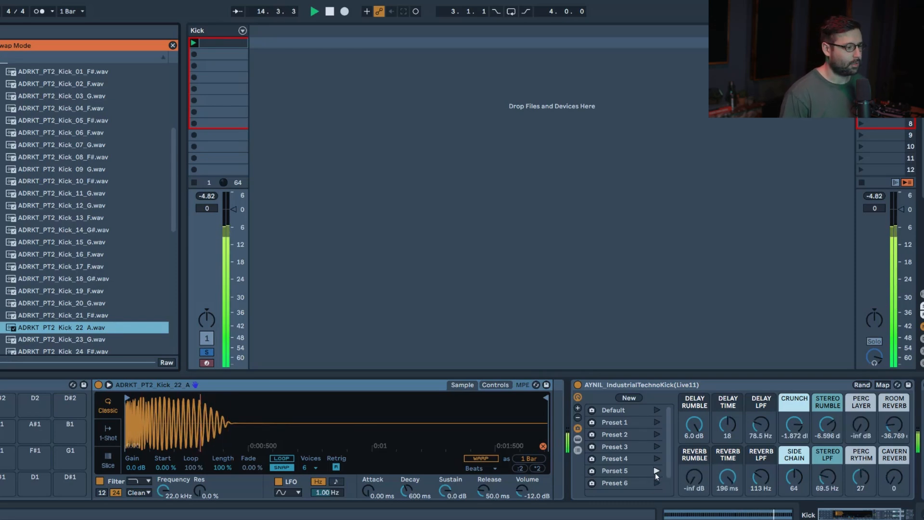
pyautogui.click(657, 458)
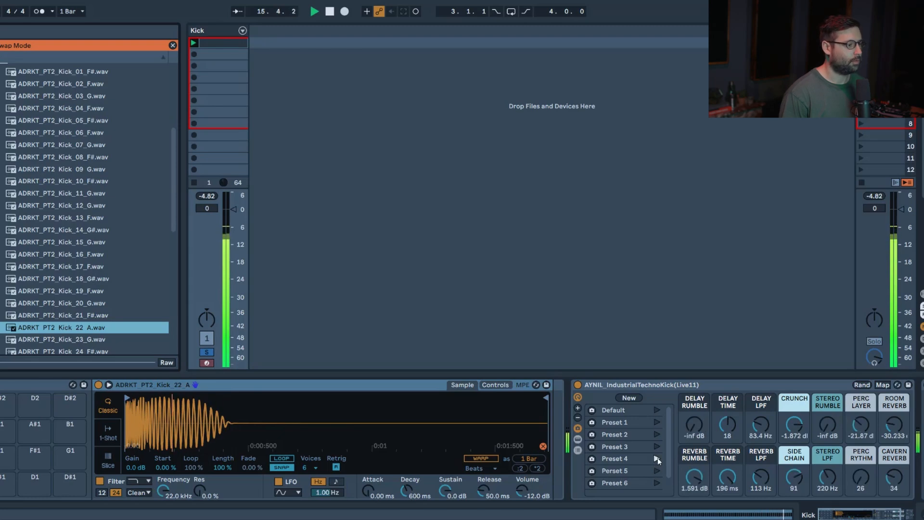
pyautogui.click(658, 446)
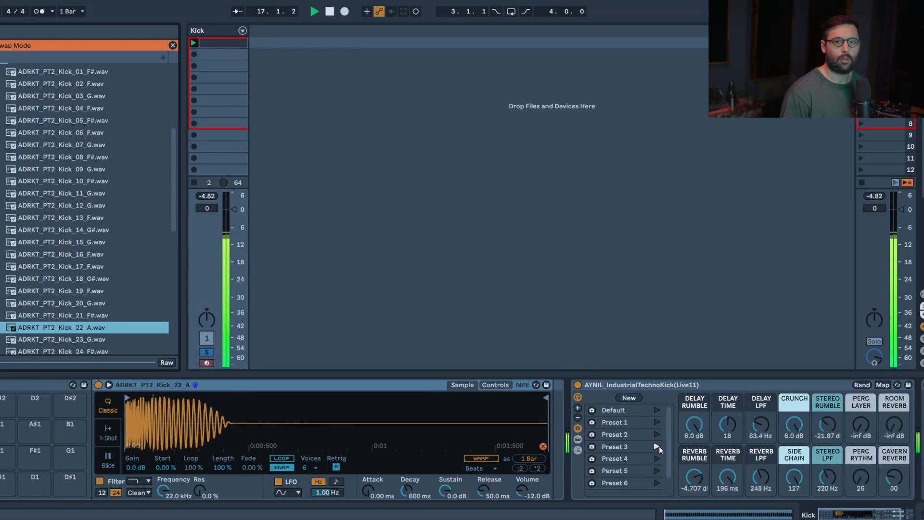
pyautogui.click(657, 434)
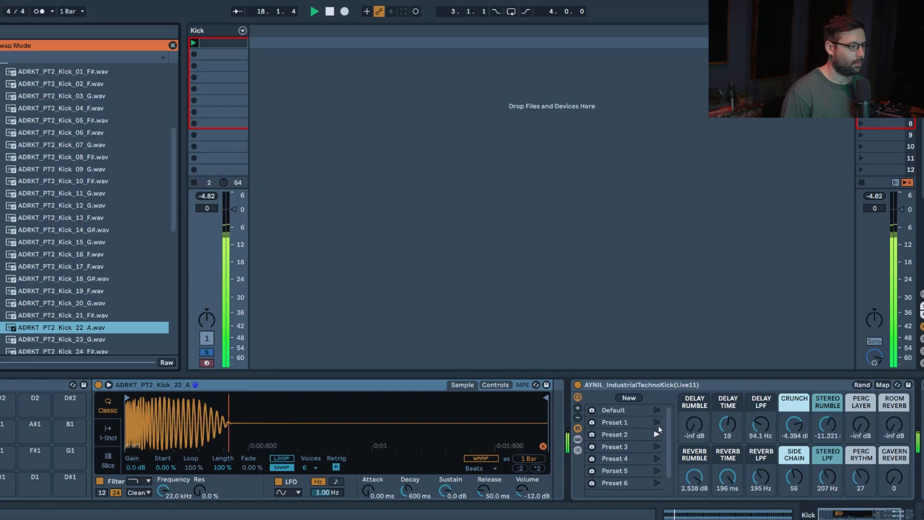
pyautogui.click(657, 422)
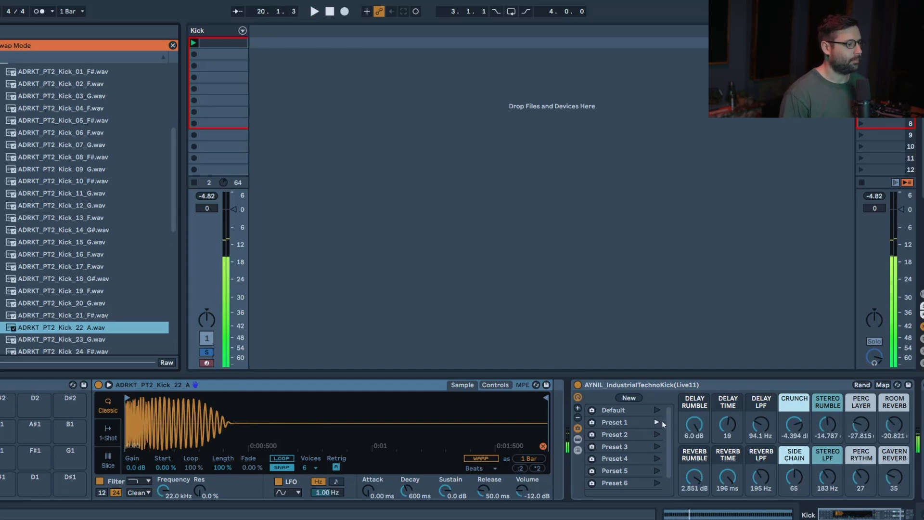
# Finish swapping the kick sample with ADRKT_PT2_Kick_07_G.wav loaded, and play it through the rack's Default preset.
pyautogui.click(543, 446)
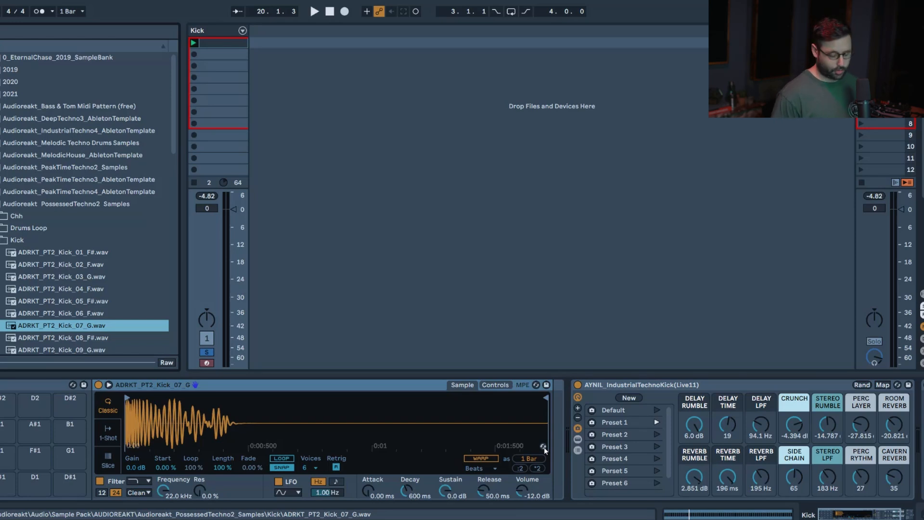
pyautogui.click(655, 411)
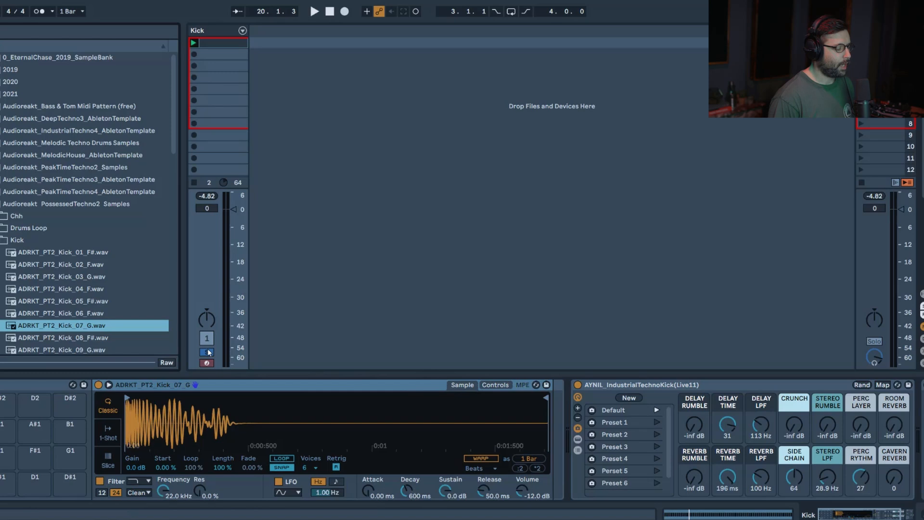
pyautogui.click(218, 34)
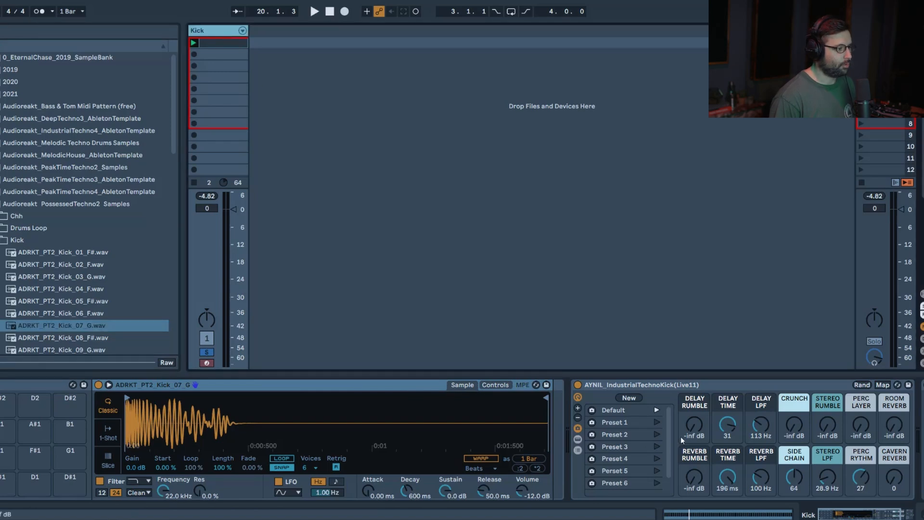
pyautogui.press('space')
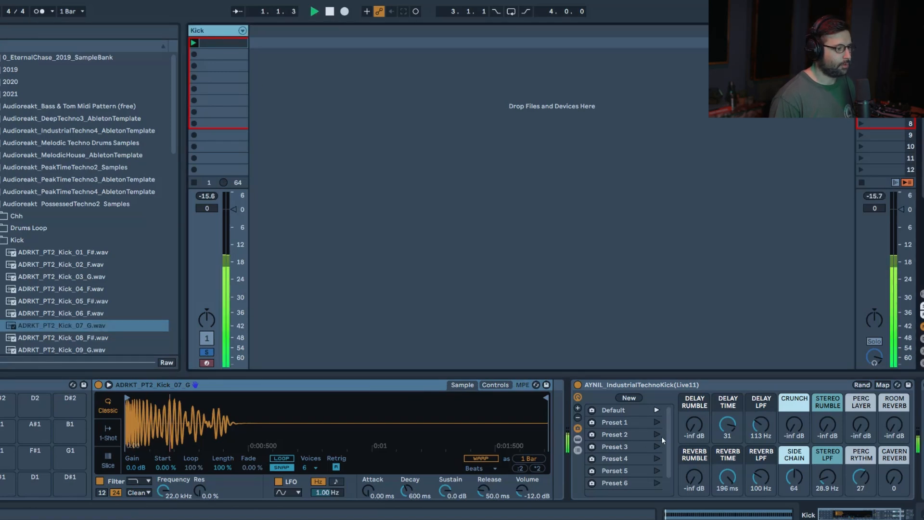
# Switch the AYNIL_IndustrialTechnoKick rack off and back on to compare the kick's sound in playback.
pyautogui.click(578, 385)
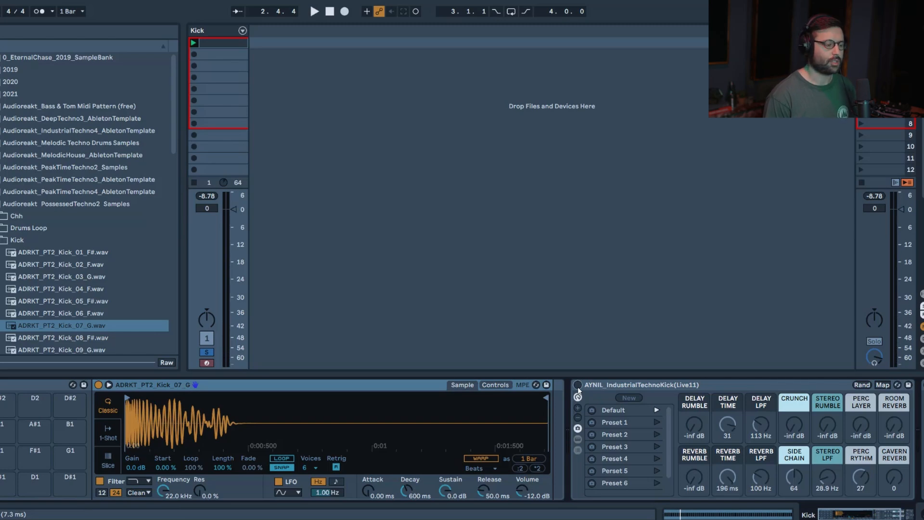
pyautogui.click(578, 385)
pyautogui.press('space')
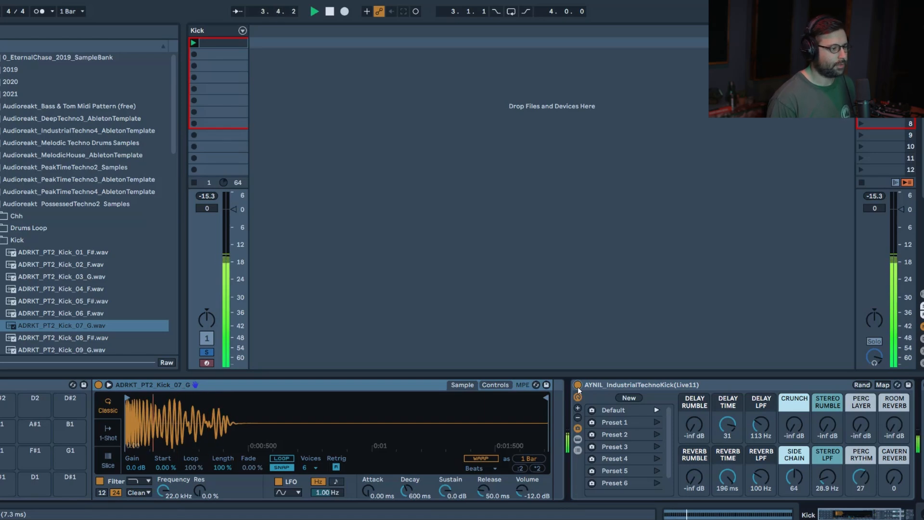
pyautogui.press('space')
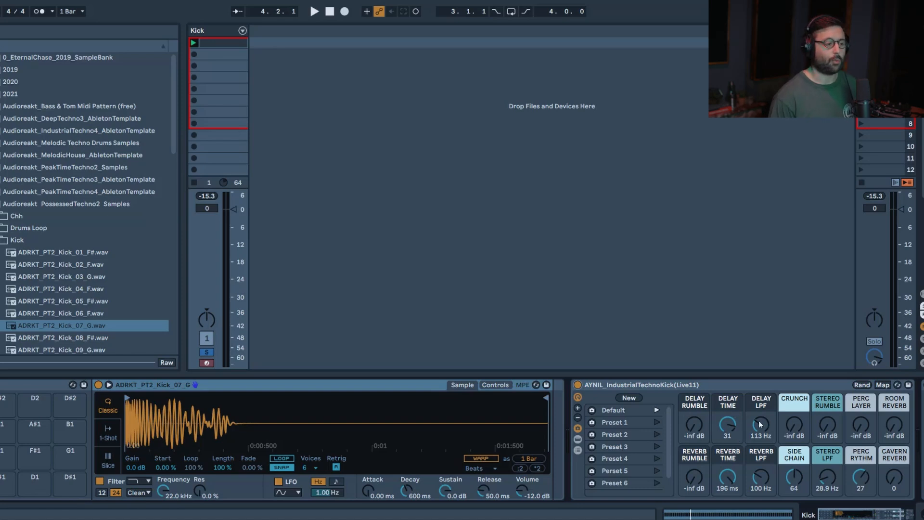
# Try Delay Rumble at 5.372 dB with Delay LPF at 580 Hz and Delay Time at 6 during playback.
pyautogui.press('space')
pyautogui.moveTo(691, 429); pyautogui.dragTo(691, 396)
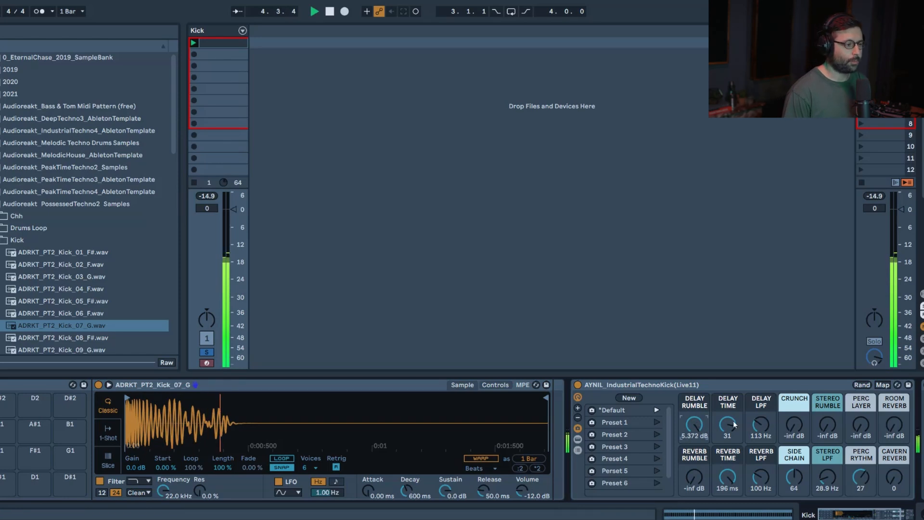
pyautogui.click(759, 430)
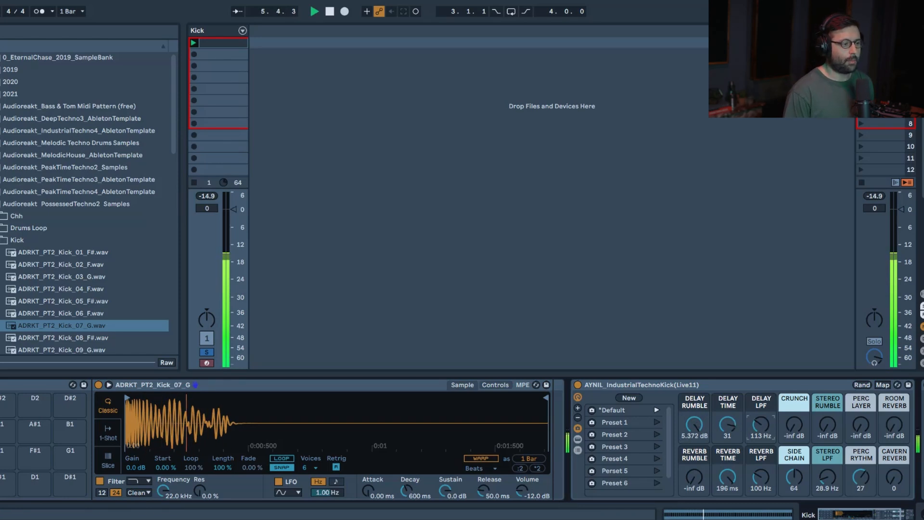
pyautogui.moveTo(759, 430); pyautogui.dragTo(759, 416)
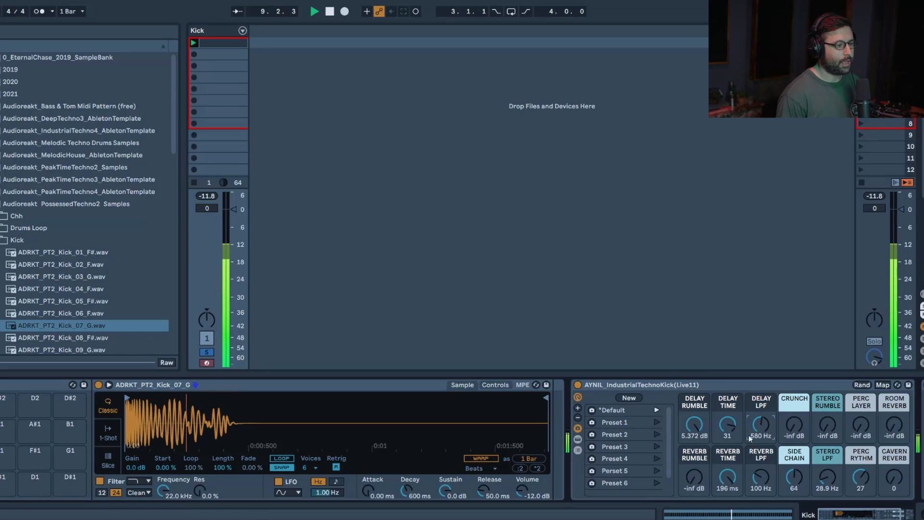
pyautogui.moveTo(730, 421)
pyautogui.mouseDown()
pyautogui.moveTo(730, 434)
pyautogui.moveTo(718, 428)
pyautogui.mouseUp()
pyautogui.press('space')
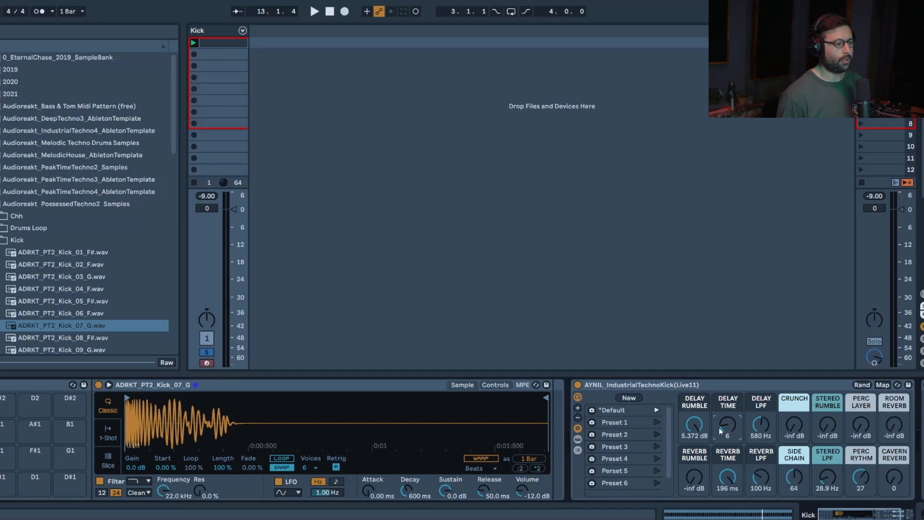
# Set Delay Time to 30 and Delay LPF to 113 Hz, and turn Delay Rumble down to -inf dB.
pyautogui.press('space')
pyautogui.moveTo(726, 426); pyautogui.dragTo(760, 447)
pyautogui.press('space')
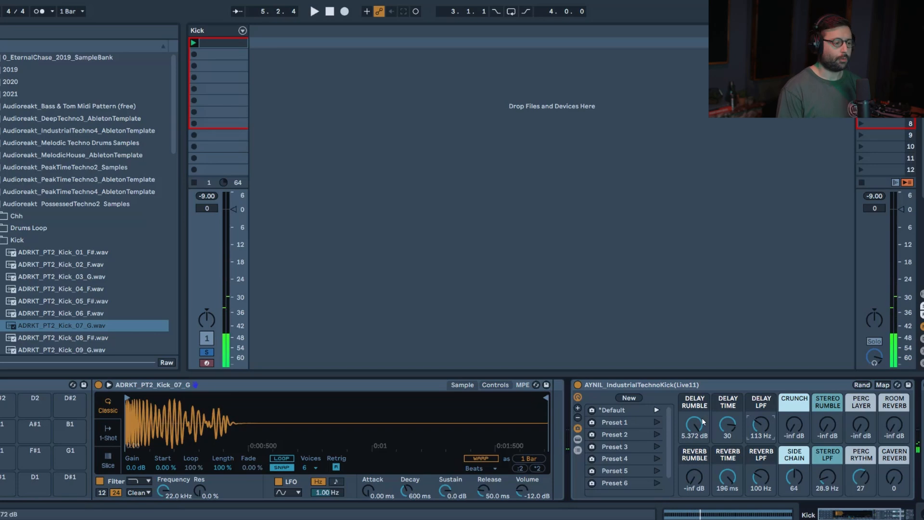
pyautogui.moveTo(700, 421); pyautogui.dragTo(699, 431)
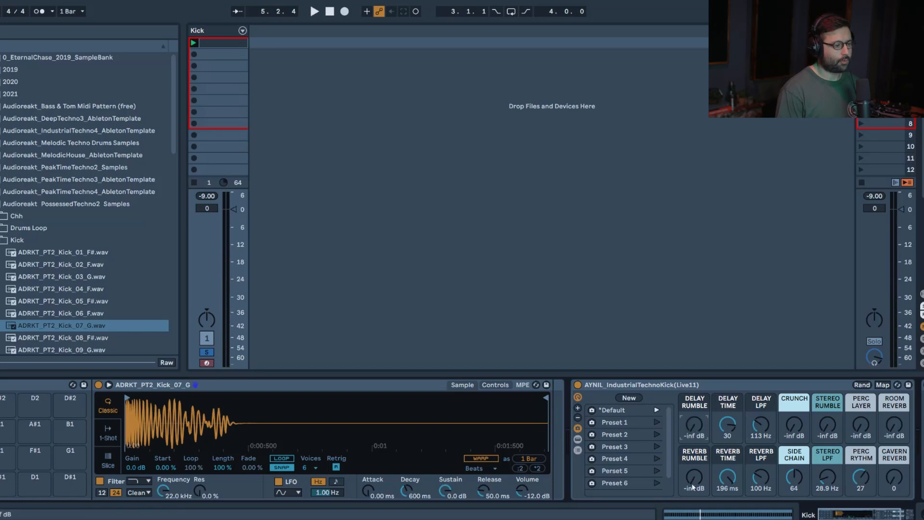
# Raise Reverb Rumble to 0.016 dB and Reverb LPF to 120 Hz while the kick plays.
pyautogui.press('space')
pyautogui.moveTo(694, 483)
pyautogui.mouseDown()
pyautogui.moveTo(694, 462)
pyautogui.moveTo(699, 485)
pyautogui.mouseUp()
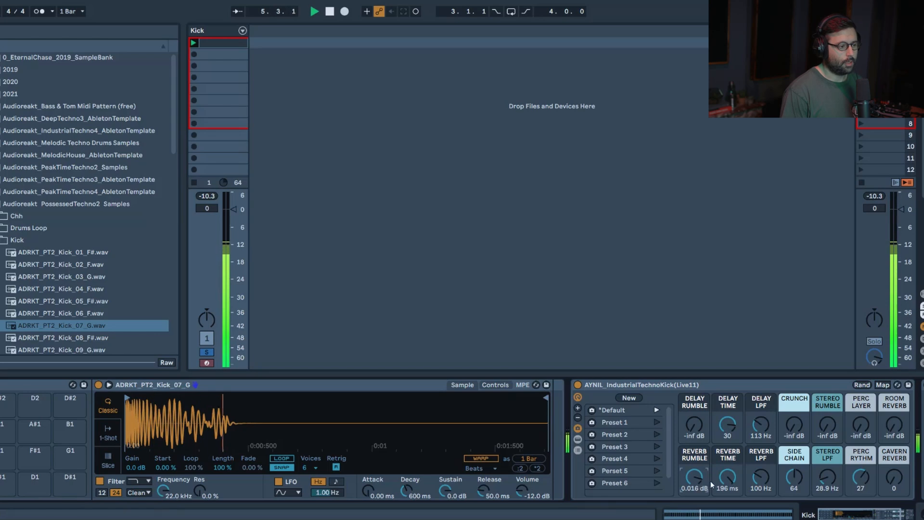
pyautogui.moveTo(761, 477)
pyautogui.mouseDown()
pyautogui.moveTo(761, 462)
pyautogui.moveTo(760, 481)
pyautogui.mouseUp()
pyautogui.press('space')
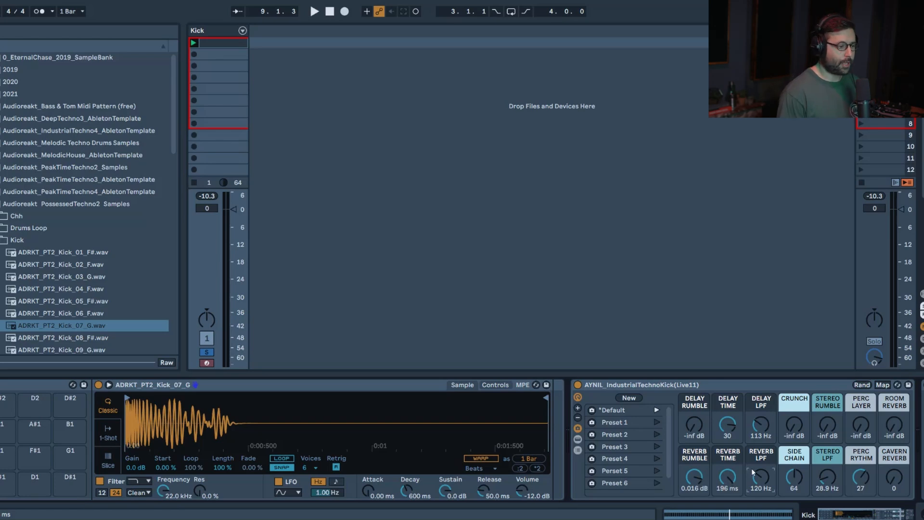
# Set Reverb Time to 2.39 ms and Reverb LPF to 113 Hz, and turn Reverb Rumble down to -inf dB.
pyautogui.press('space')
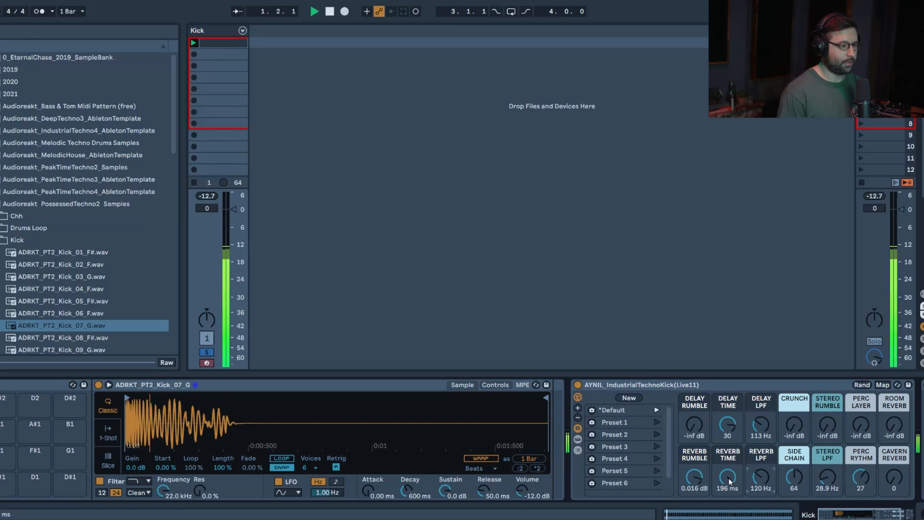
pyautogui.moveTo(757, 482); pyautogui.dragTo(758, 465)
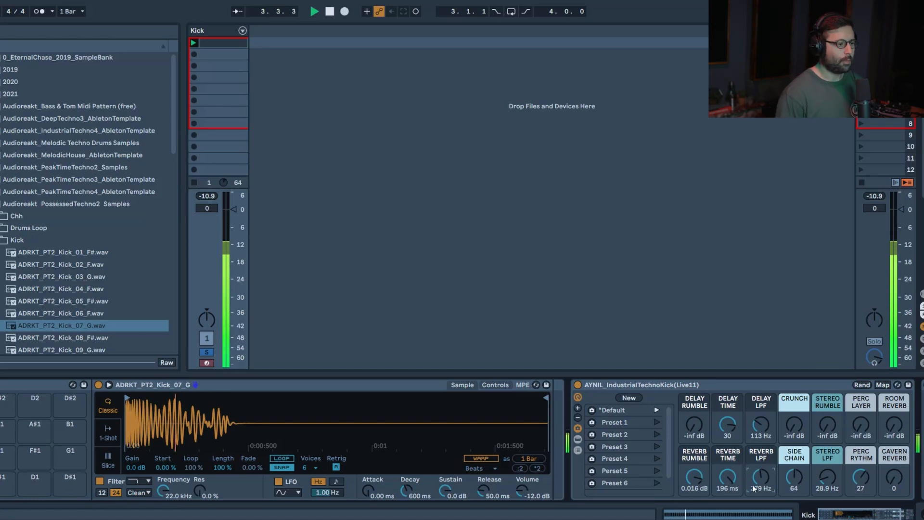
pyautogui.moveTo(728, 478); pyautogui.dragTo(758, 492)
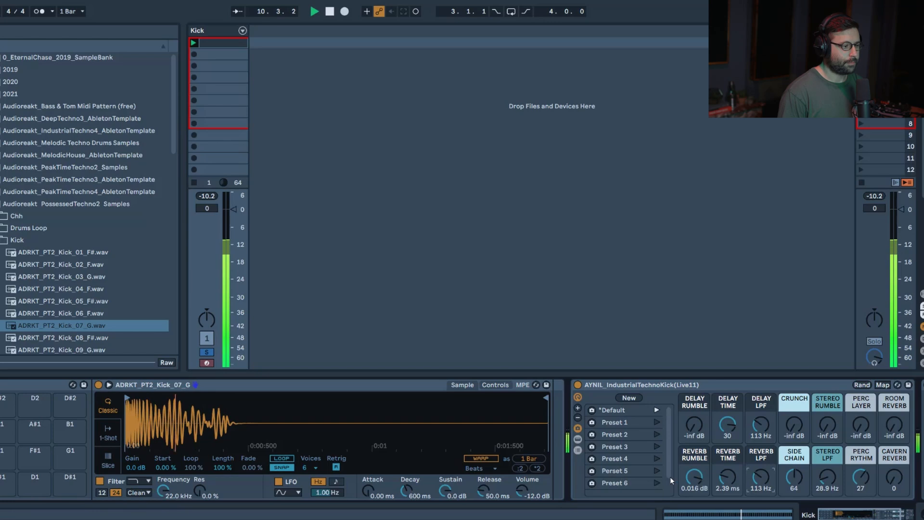
pyautogui.press('space')
pyautogui.moveTo(696, 479); pyautogui.dragTo(696, 484)
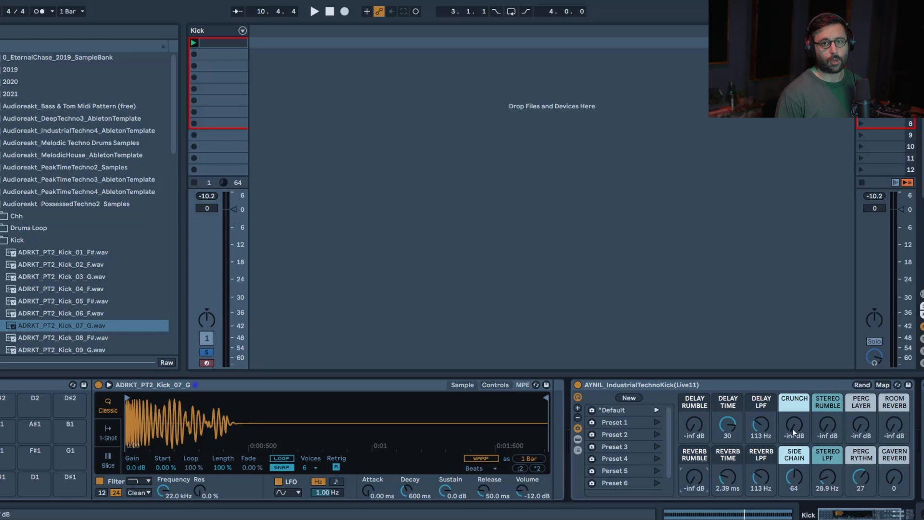
# Try Crunch at 6.0 dB during playback and lower it to -2.502 dB.
pyautogui.press('space')
pyautogui.moveTo(794, 429); pyautogui.dragTo(794, 373)
pyautogui.press('space')
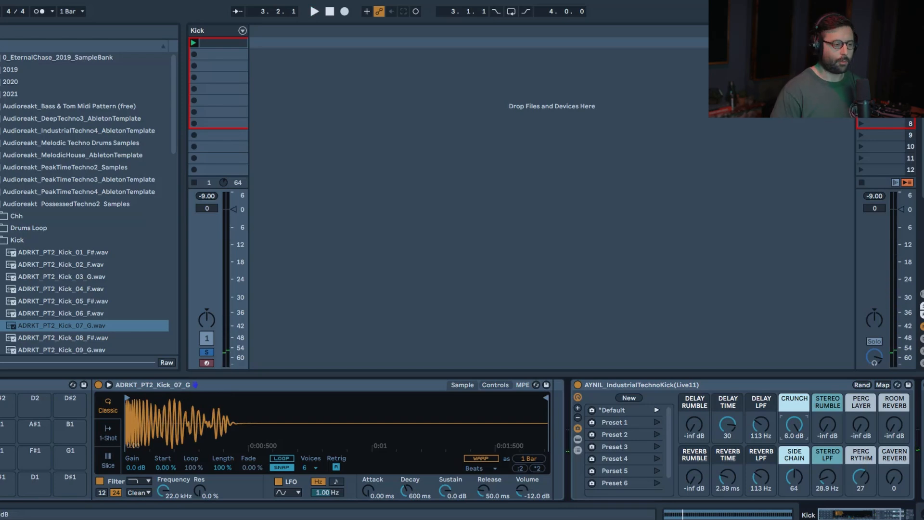
pyautogui.press('space')
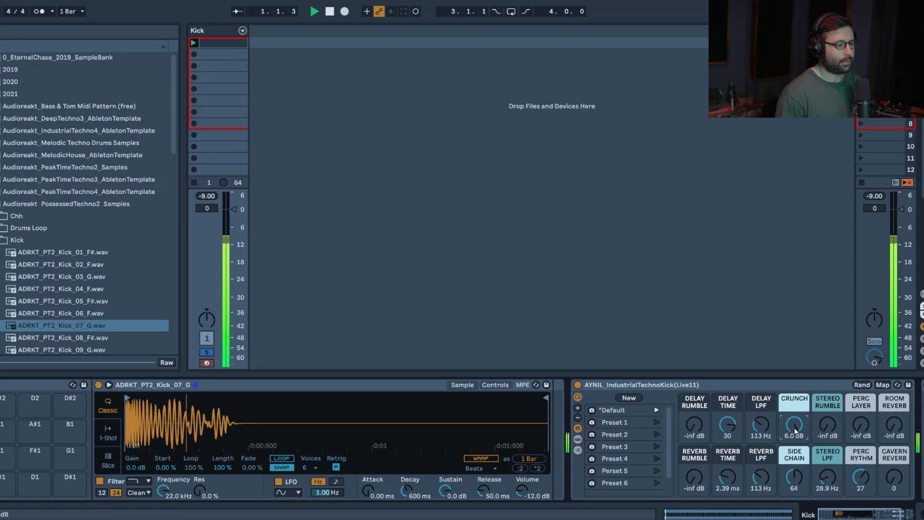
pyautogui.moveTo(794, 424); pyautogui.dragTo(794, 439)
pyautogui.press('space')
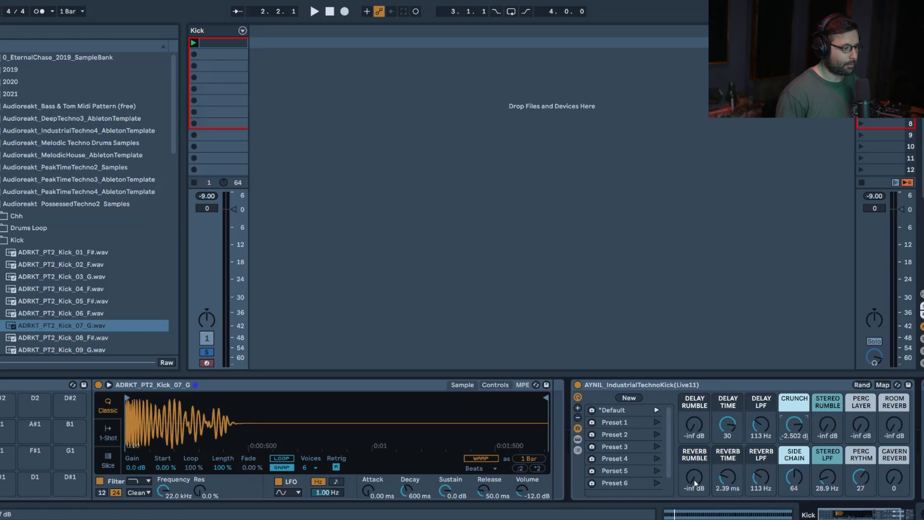
# Set Reverb Rumble to 2.223 dB, Side Chain to 127 after trying 0, and Reverb LPF to 94.1 Hz after trying 428 Hz.
pyautogui.press('space')
pyautogui.moveTo(694, 483); pyautogui.dragTo(694, 461)
pyautogui.moveTo(759, 478); pyautogui.dragTo(794, 486)
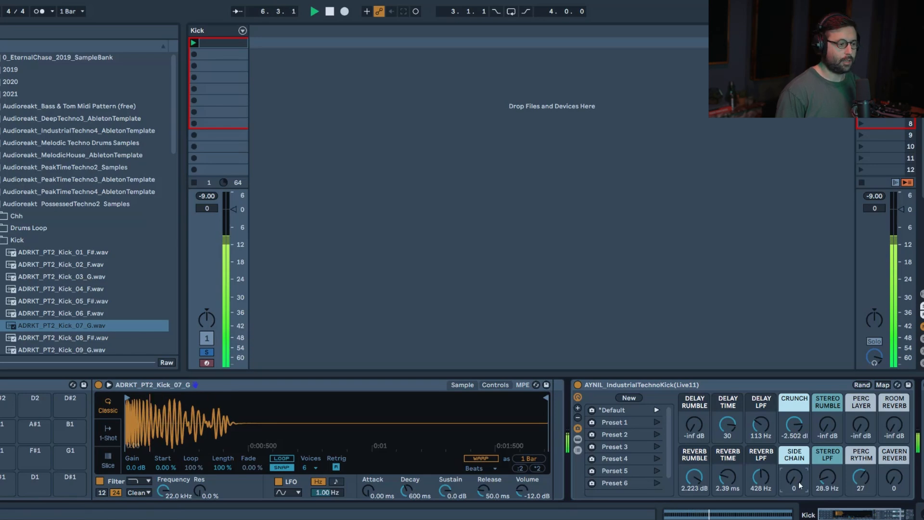
pyautogui.moveTo(800, 485); pyautogui.dragTo(799, 462)
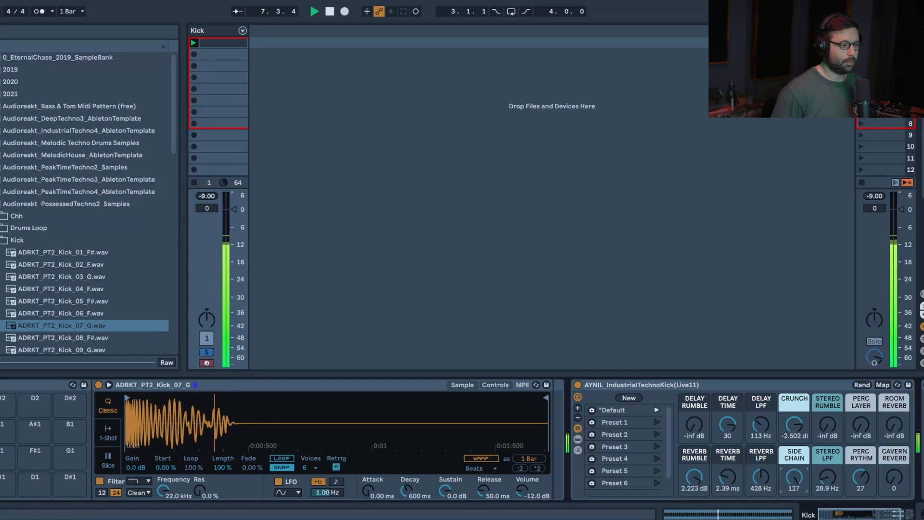
pyautogui.moveTo(761, 476); pyautogui.dragTo(761, 492)
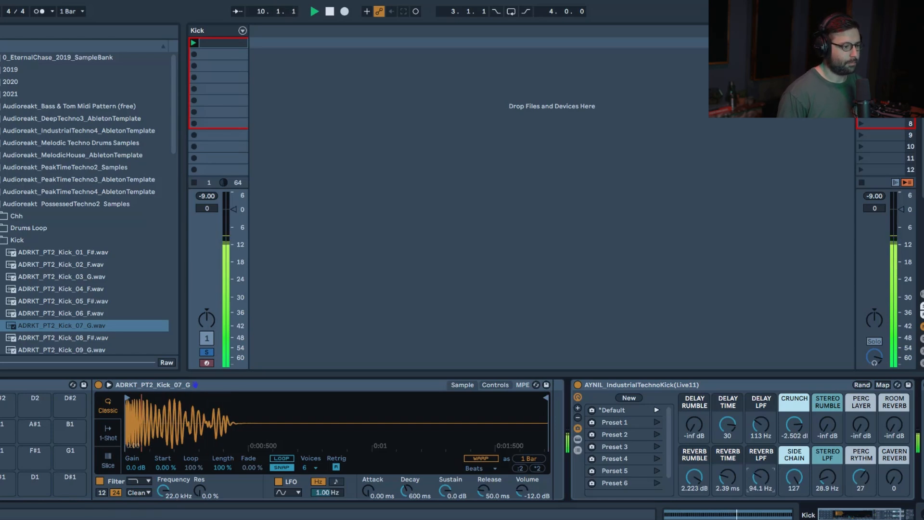
# Turn Reverb Rumble and Crunch down to -inf dB and restart playback.
pyautogui.moveTo(695, 476); pyautogui.dragTo(695, 481)
pyautogui.press('space')
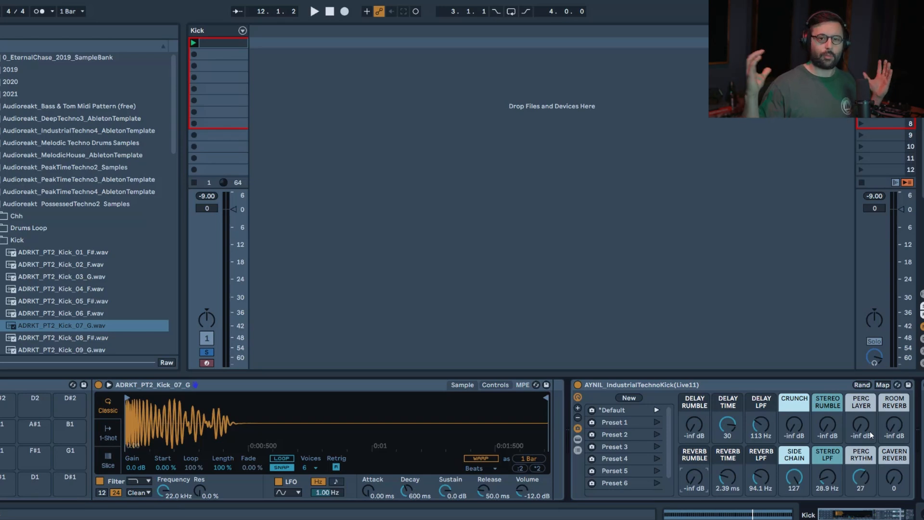
pyautogui.press('space')
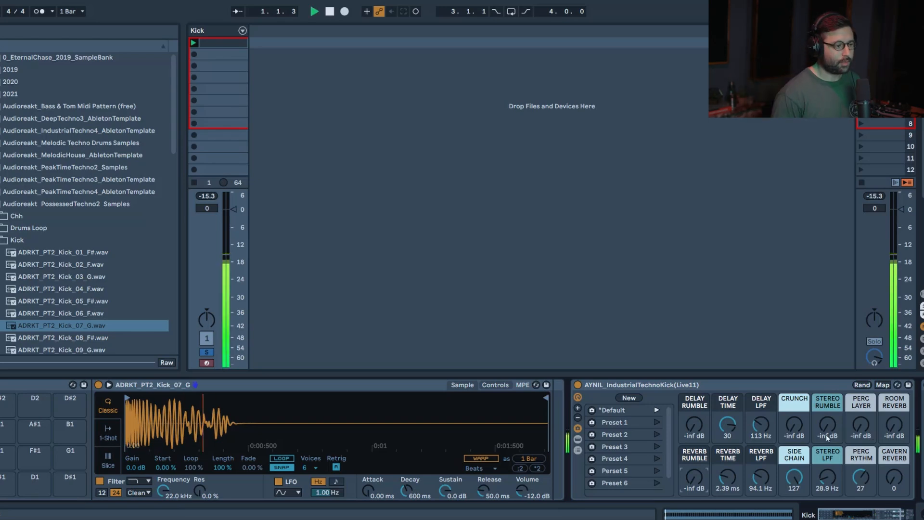
# Try Stereo Rumble at 3.166 dB, set Stereo LPF to 94.1 Hz, and turn Stereo Rumble back down to -inf dB.
pyautogui.moveTo(824, 435); pyautogui.dragTo(824, 418)
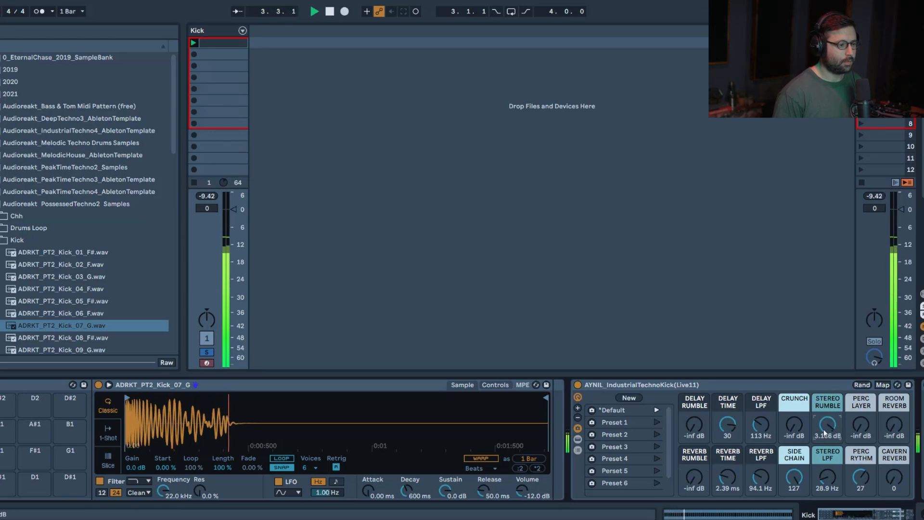
pyautogui.moveTo(827, 481); pyautogui.dragTo(827, 475)
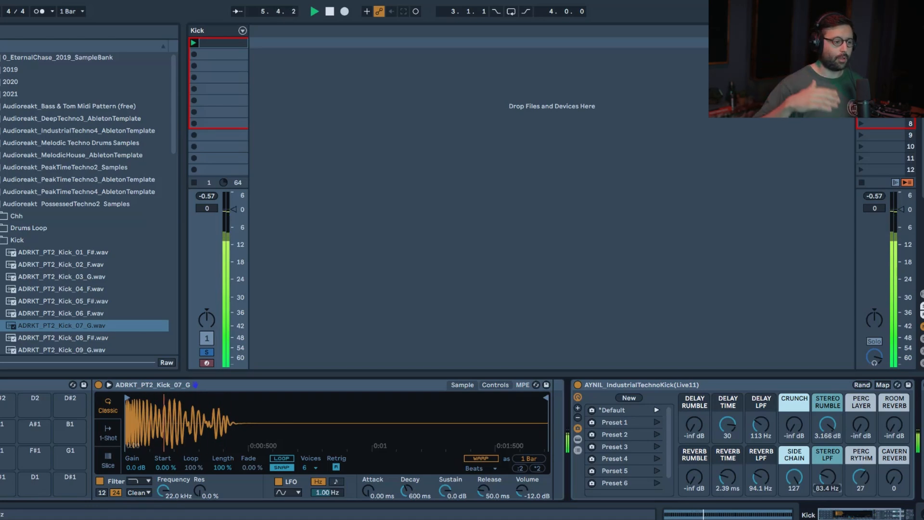
pyautogui.moveTo(822, 483); pyautogui.dragTo(823, 482)
pyautogui.moveTo(827, 425); pyautogui.dragTo(827, 431)
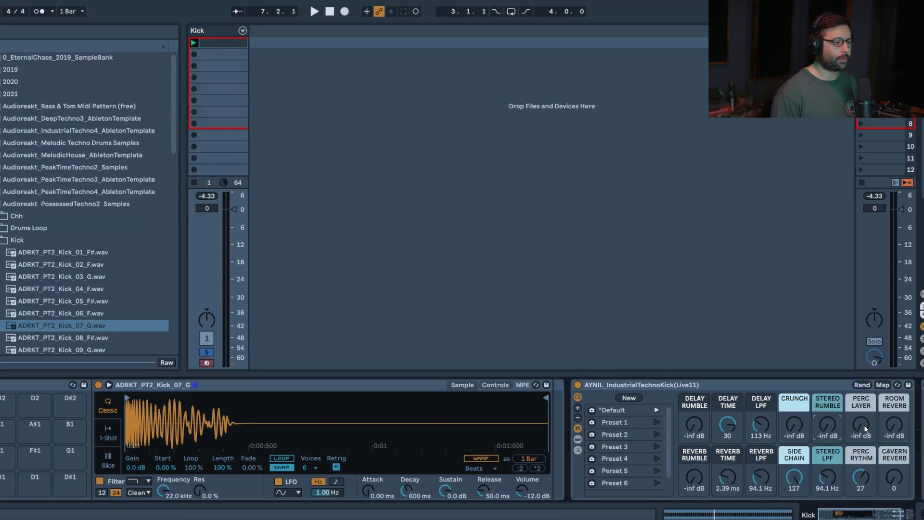
# Play the kick with Perc Layer at -25.605 dB and Perc Rythm set to 26, and stop playback.
pyautogui.press('space')
pyautogui.moveTo(864, 428); pyautogui.dragTo(865, 419)
pyautogui.moveTo(864, 480); pyautogui.dragTo(864, 501)
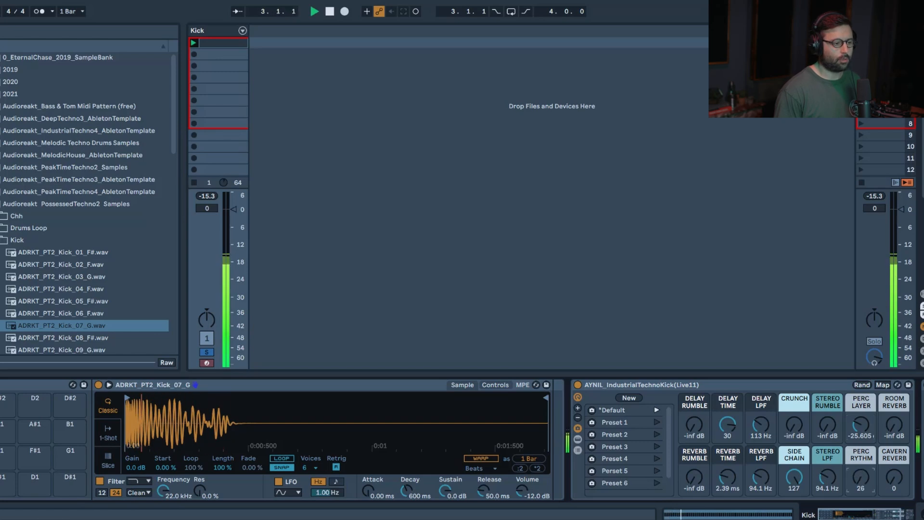
pyautogui.moveTo(860, 477); pyautogui.dragTo(860, 462)
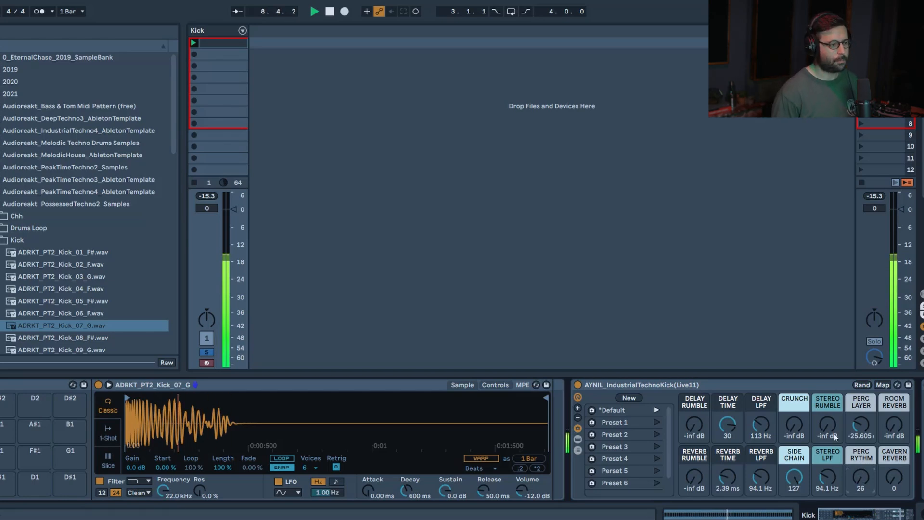
pyautogui.press('space')
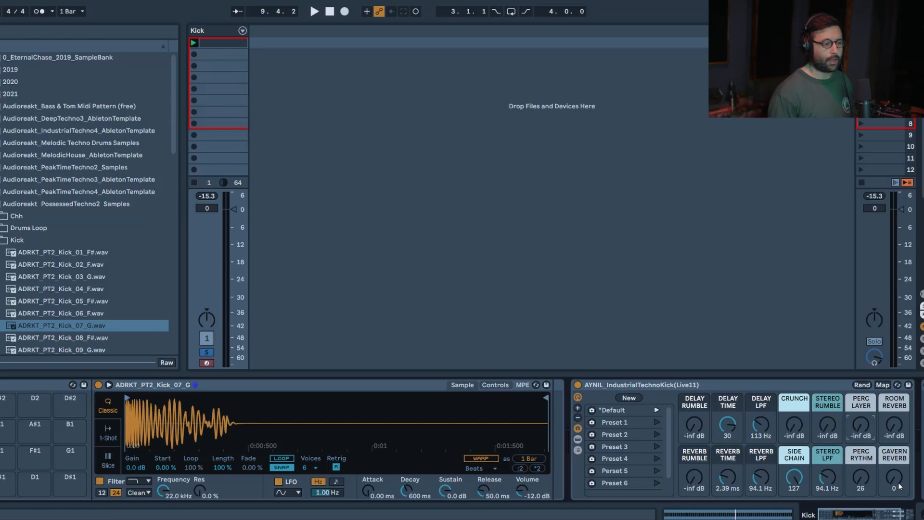
# Try Room Reverb at -22.43 dB during playback, lower it to -28.594 dB, and stop playback.
pyautogui.press('space')
pyautogui.moveTo(894, 425); pyautogui.dragTo(893, 410)
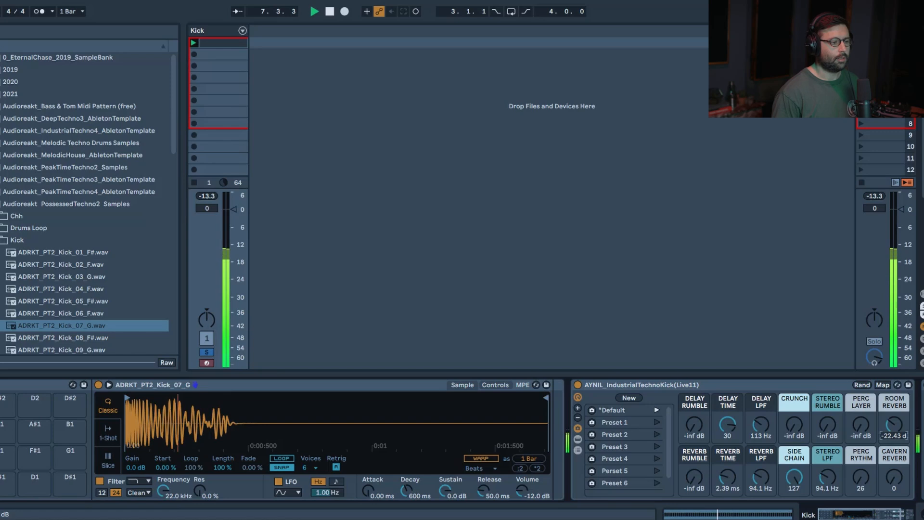
pyautogui.moveTo(893, 424); pyautogui.dragTo(893, 430)
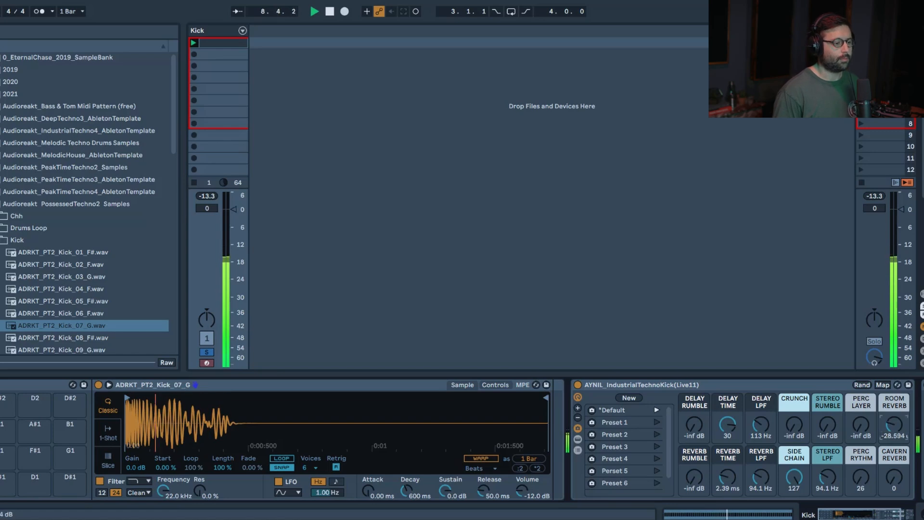
pyautogui.press('space')
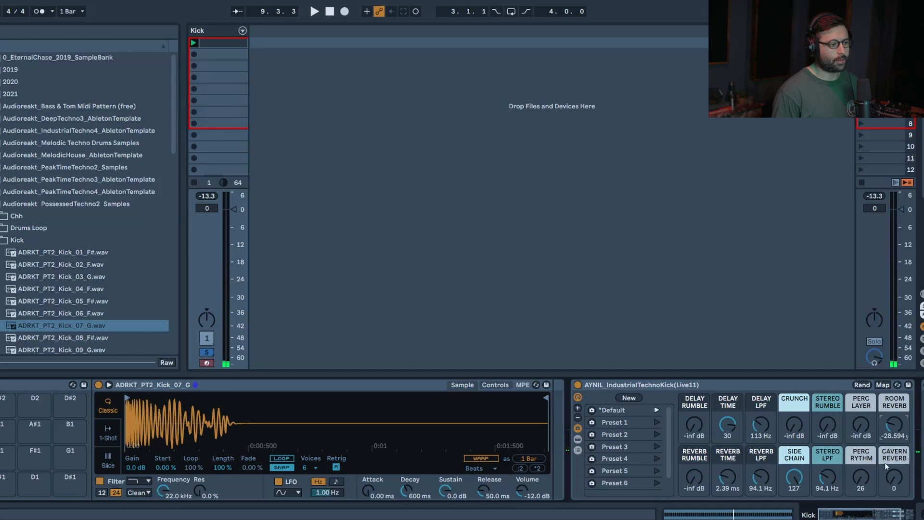
# Try Cavern Reverb at 36 during playback with Room Reverb at -inf dB, stop playback, and reset Cavern Reverb.
pyautogui.press('space')
pyautogui.moveTo(893, 477)
pyautogui.mouseDown()
pyautogui.moveTo(893, 450)
pyautogui.moveTo(893, 463)
pyautogui.mouseUp()
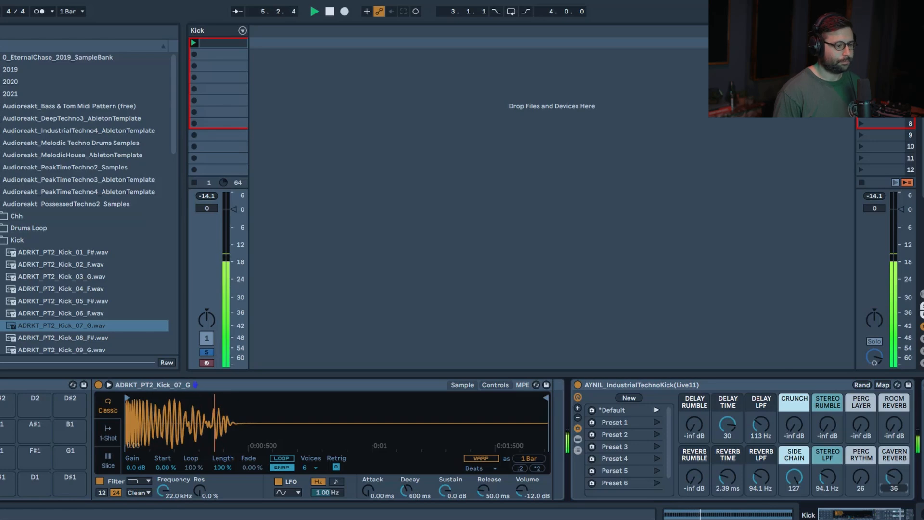
pyautogui.press('space')
pyautogui.doubleClick(893, 478)
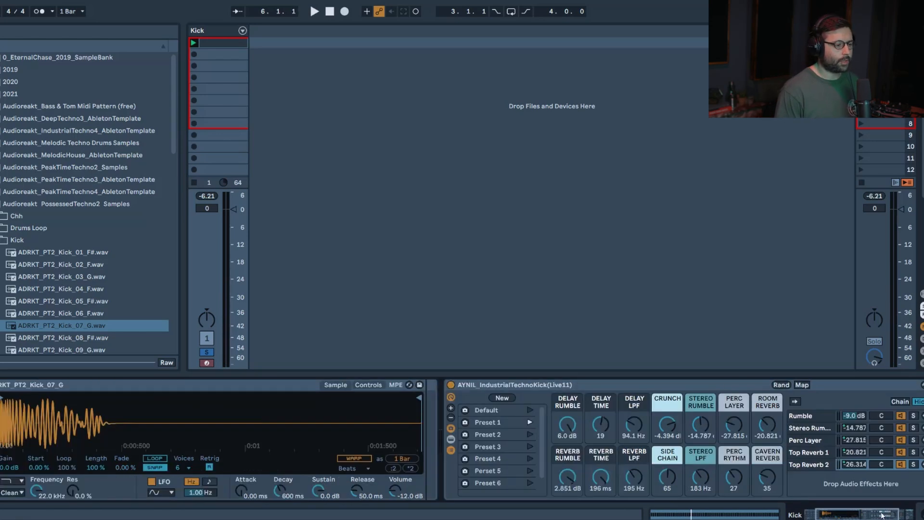
# Show the Rumble chain's devices and examine its Kickverb_V2, KickPunch_V2 and KickverbTop racks.
pyautogui.hscroll(5, 880, 515)
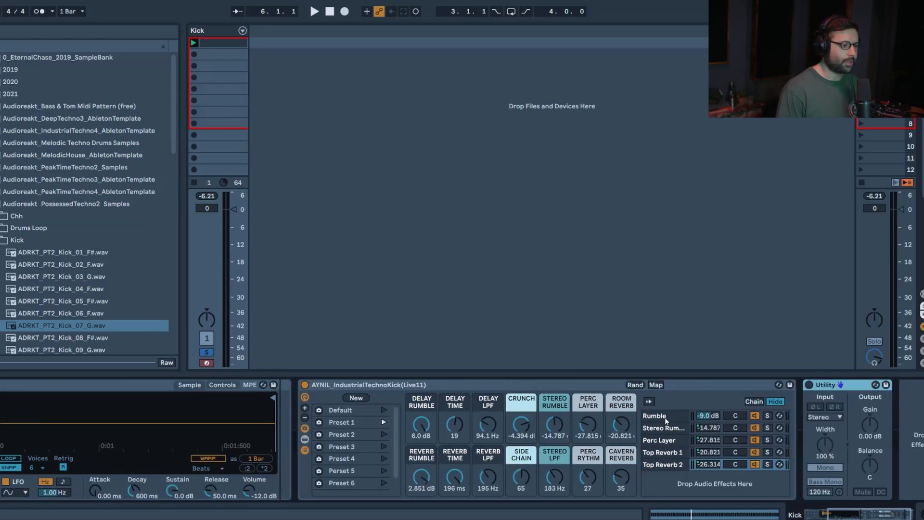
pyautogui.click(665, 420)
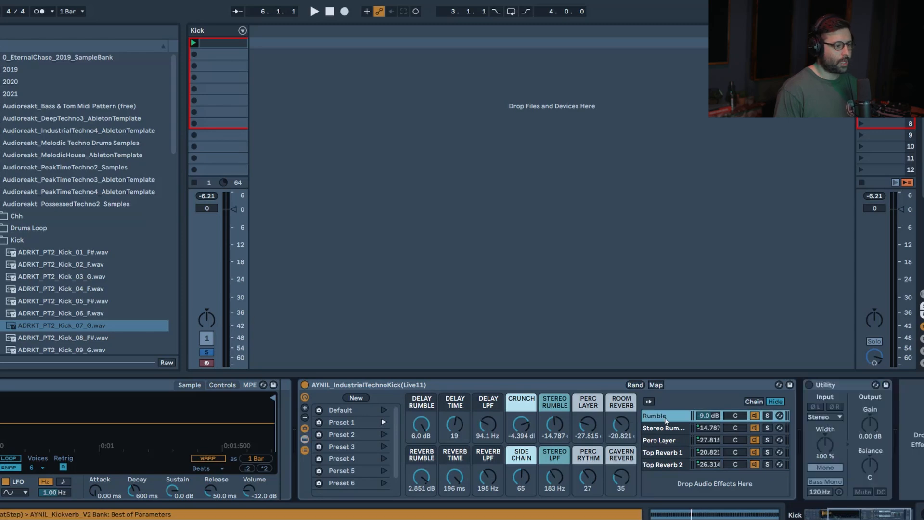
pyautogui.hscroll(10, 761, 486)
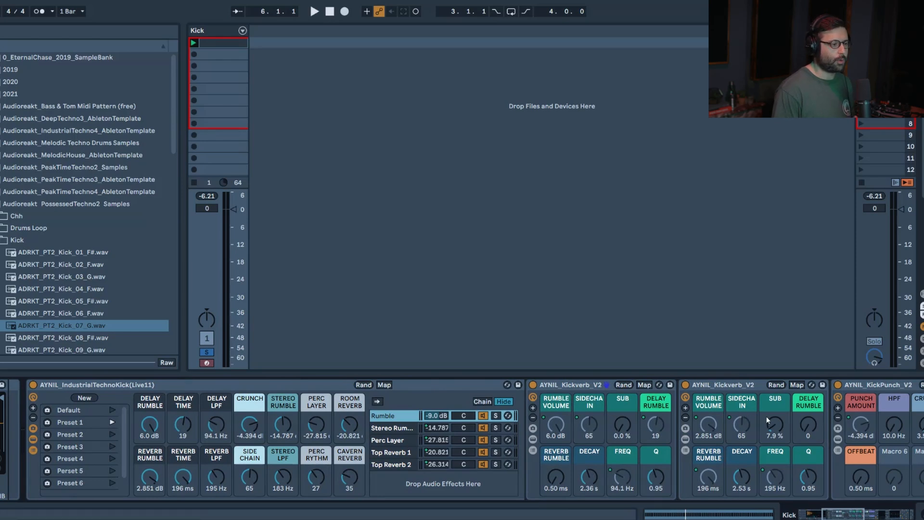
pyautogui.hscroll(5, 766, 416)
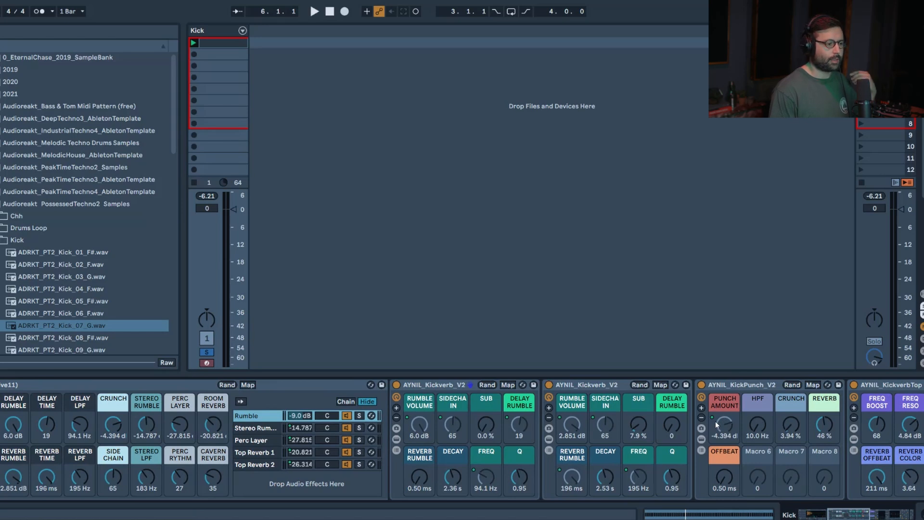
pyautogui.hscroll(7, 731, 410)
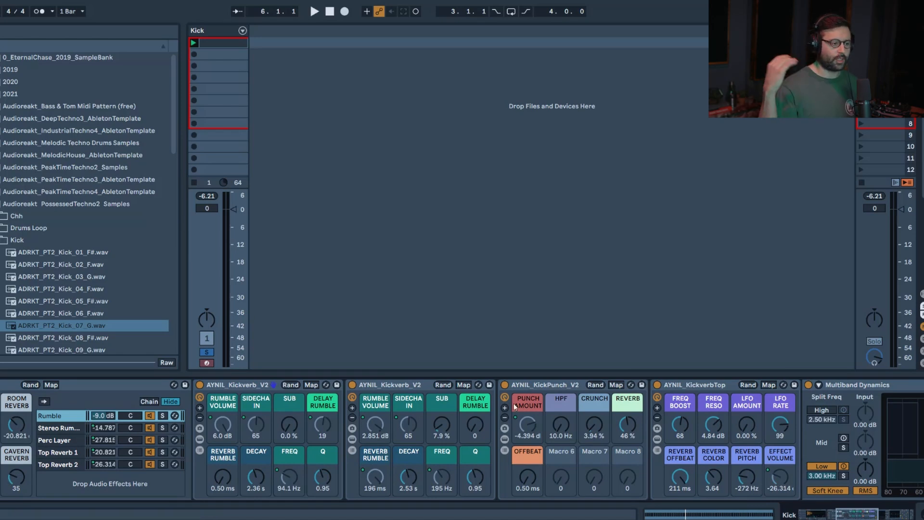
# Show the Stereo Rumble chain and examine its Hybrid Reverb and the devices that follow it.
pyautogui.moveTo(852, 515)
pyautogui.mouseDown()
pyautogui.moveTo(875, 515)
pyautogui.moveTo(843, 515)
pyautogui.mouseUp()
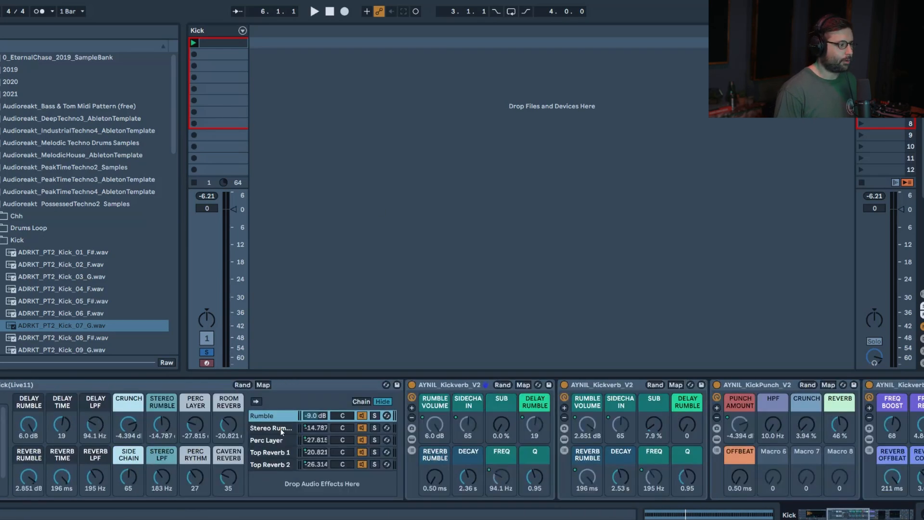
pyautogui.click(281, 428)
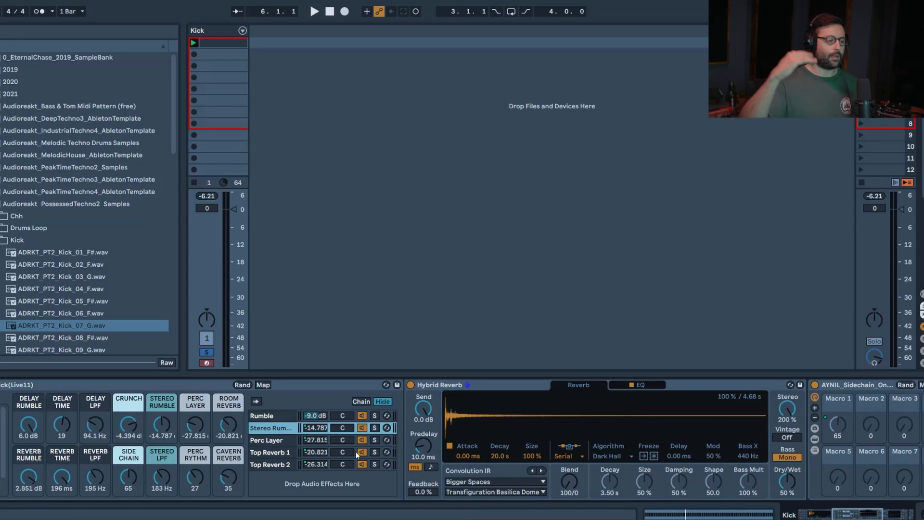
pyautogui.click(439, 386)
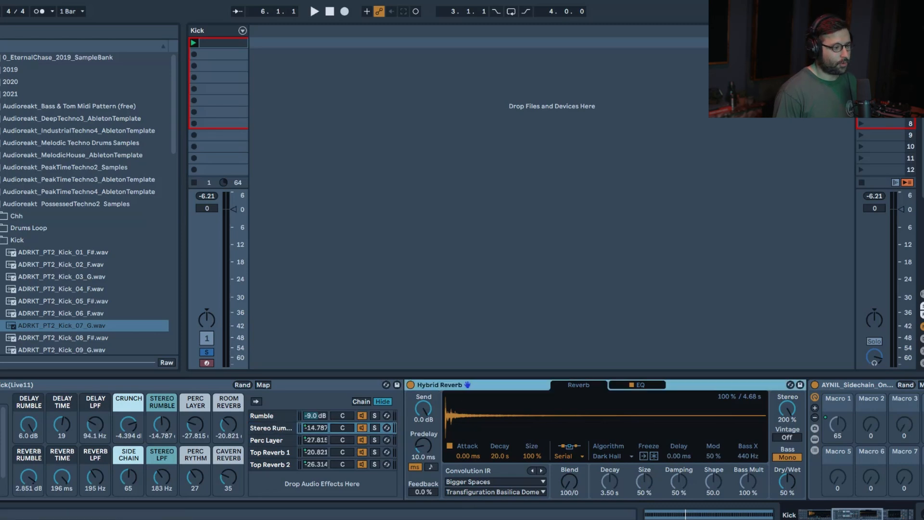
pyautogui.moveTo(862, 516); pyautogui.dragTo(885, 516)
# Show the Perc Layer chain and examine its Utility, Audio Effect Rack and Boost and Crunch devices.
pyautogui.click(154, 441)
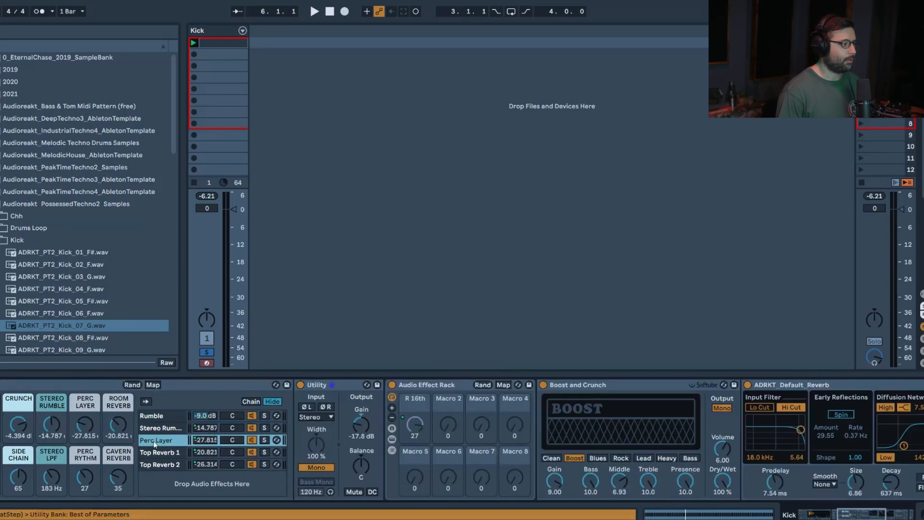
pyautogui.click(608, 382)
pyautogui.scroll(3, 702, 428)
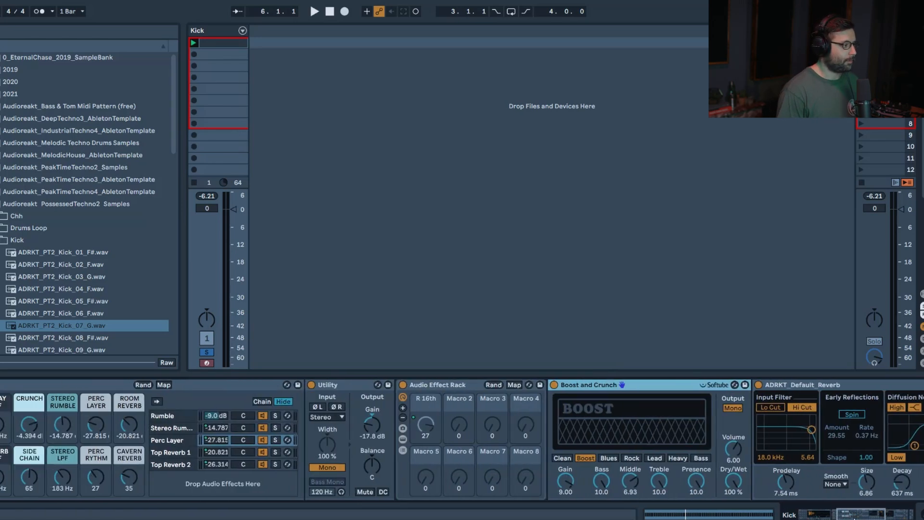
# Examine the devices in the Top Reverb 1 and Top Reverb 2 chains and return to the rack's presets and macros.
pyautogui.click(278, 453)
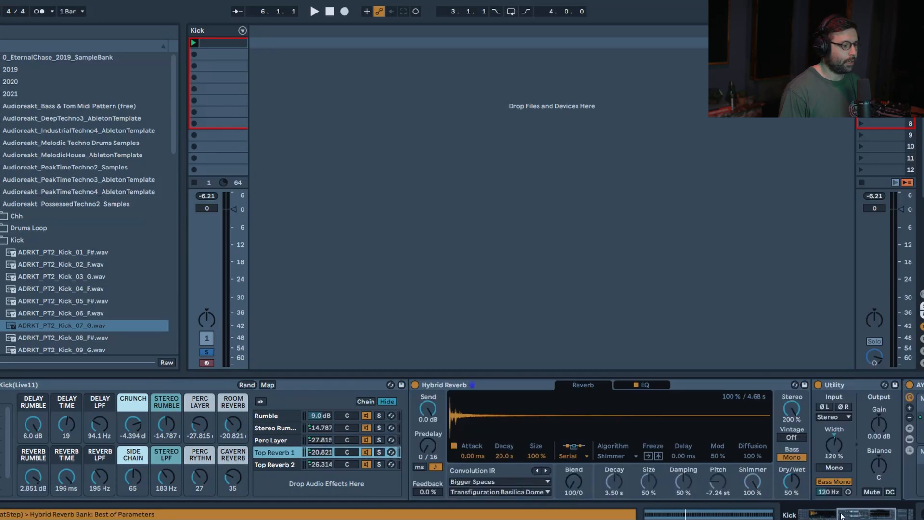
pyautogui.moveTo(870, 516); pyautogui.dragTo(878, 516)
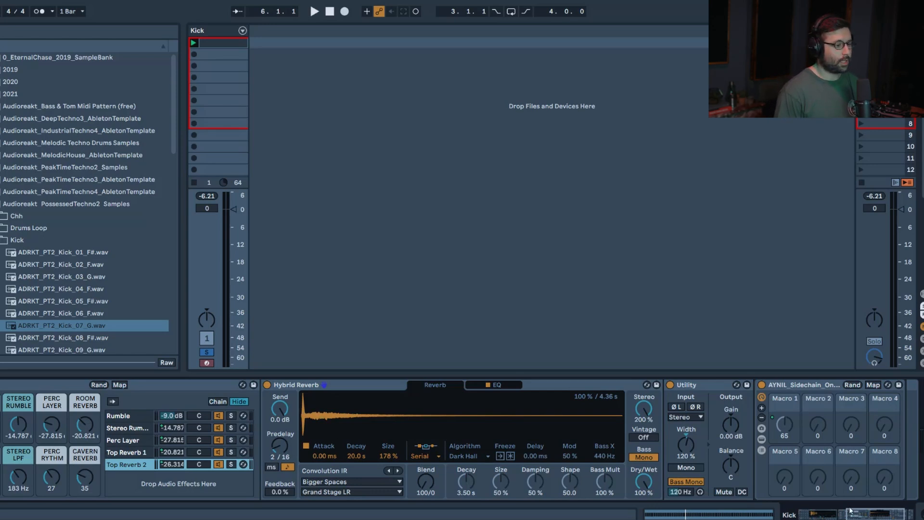
pyautogui.moveTo(868, 515); pyautogui.dragTo(860, 514)
pyautogui.moveTo(860, 514); pyautogui.dragTo(857, 514)
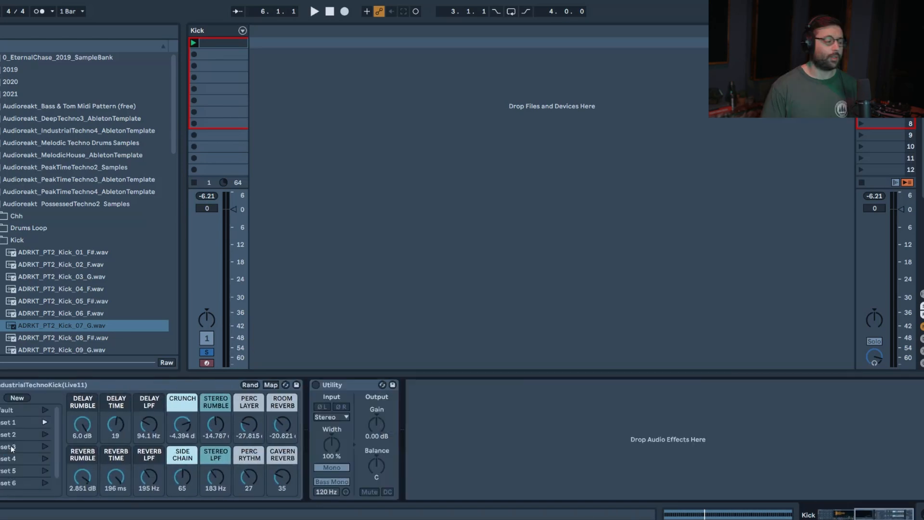